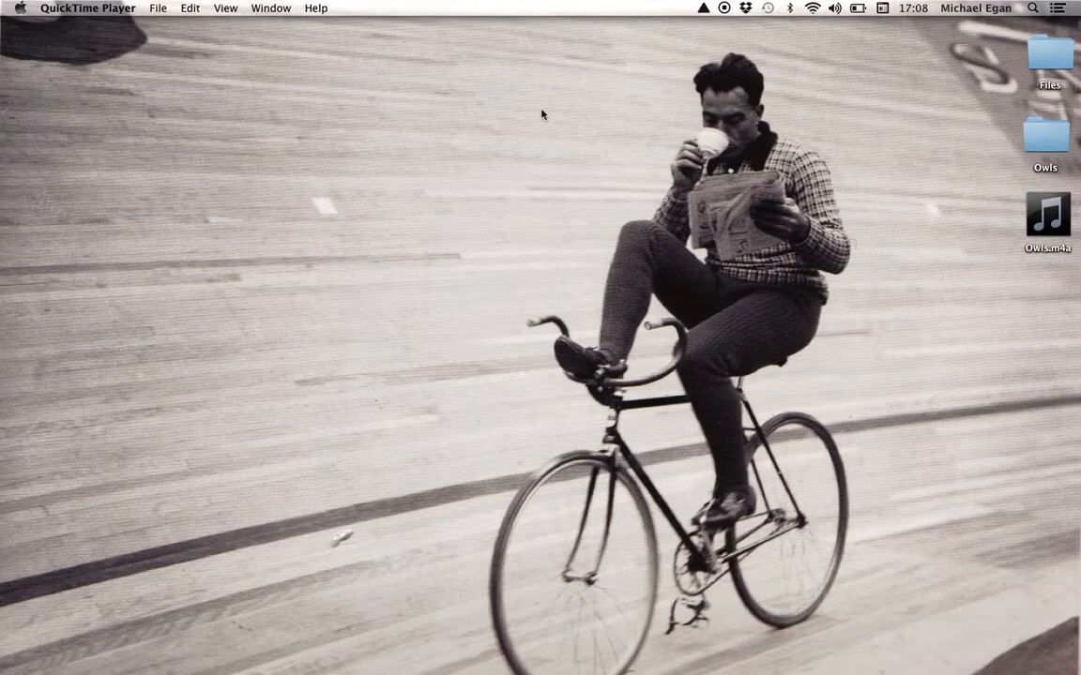
Step: Switch to iMovie and append 1.jpg, 2.jpg and 3.jpg from the desktop's Owls folder to the end of the Slidecasting timeline
{"action": "mouse_move", "coordinate": [894, 661]}
{"action": "left_click", "coordinate": [861, 646]}
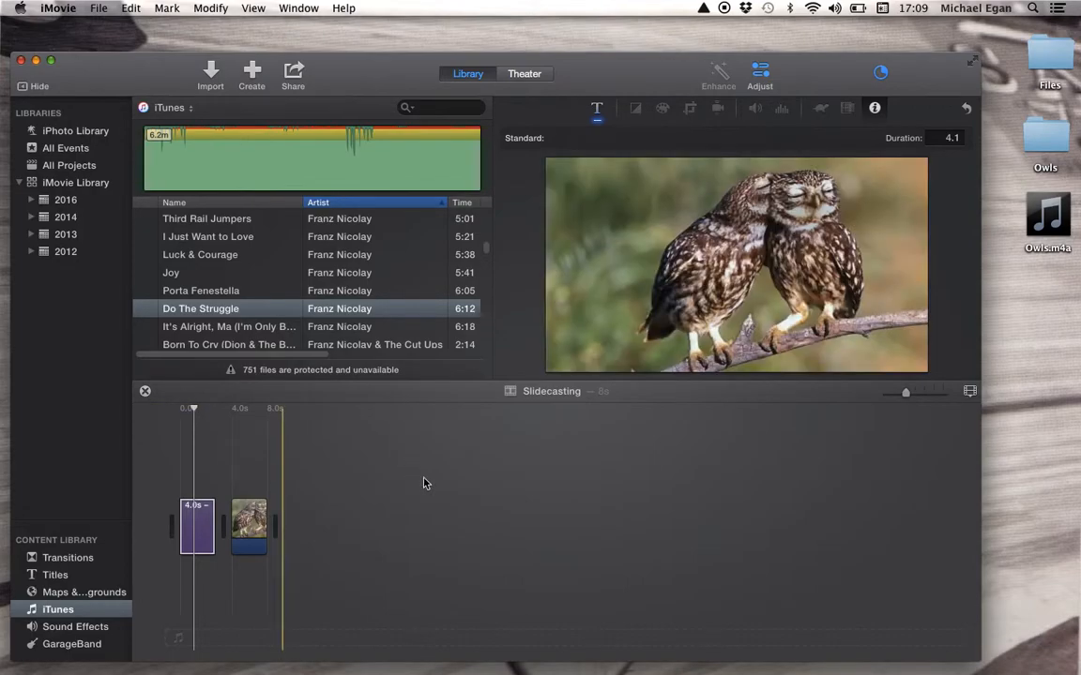
{"action": "left_click", "coordinate": [1044, 148]}
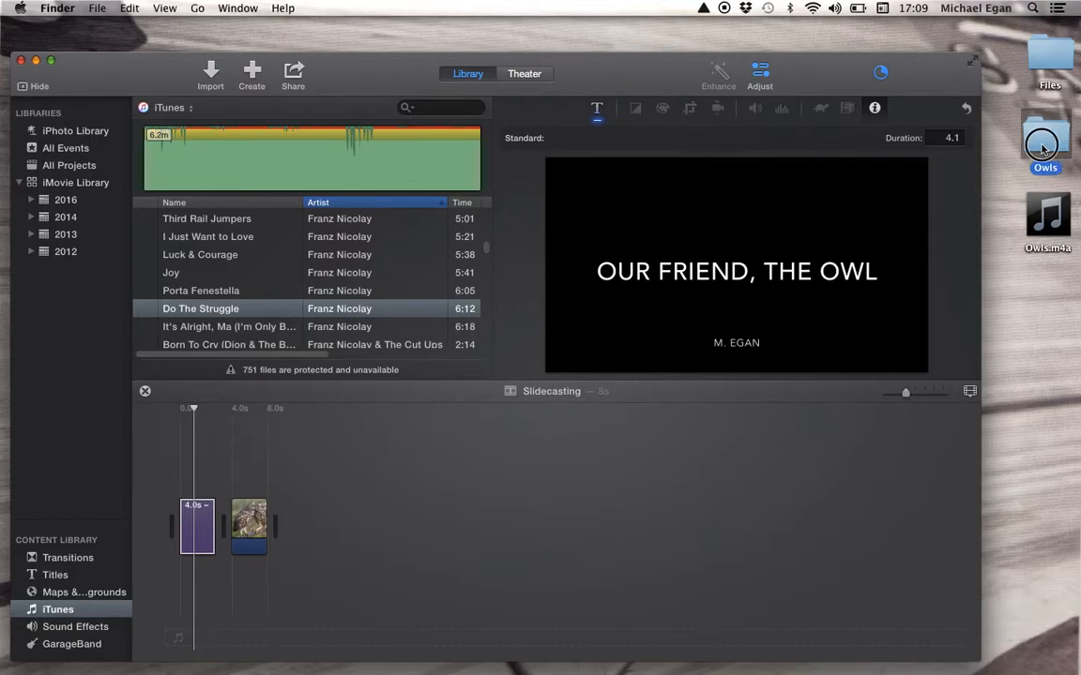
{"action": "double_click", "coordinate": [1044, 148]}
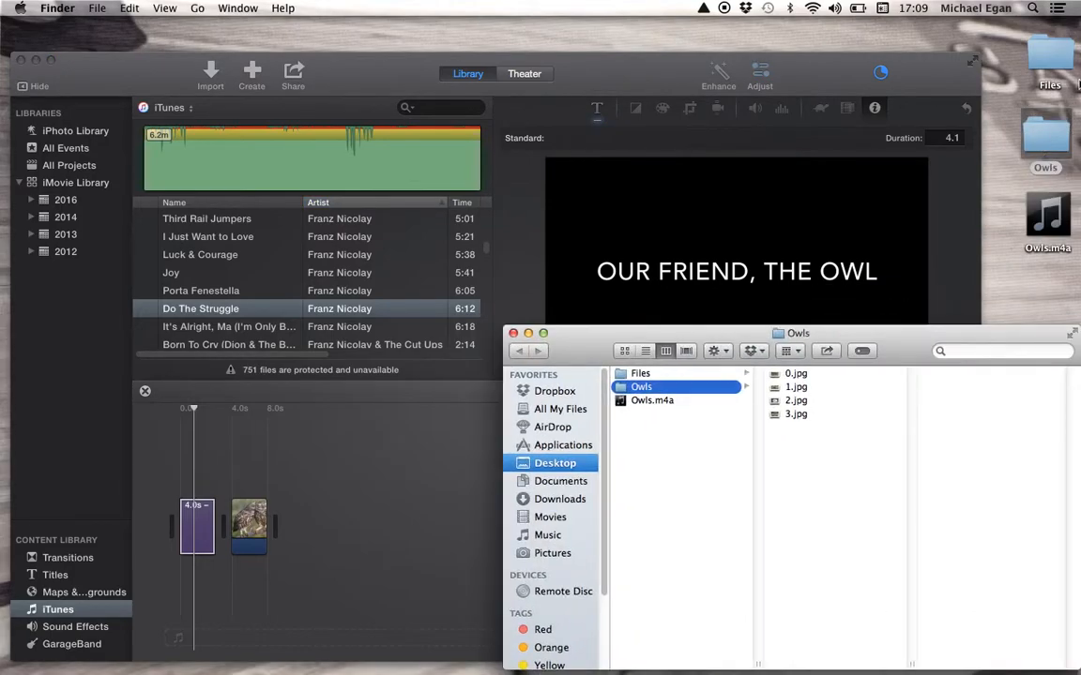
{"action": "left_click", "coordinate": [796, 387]}
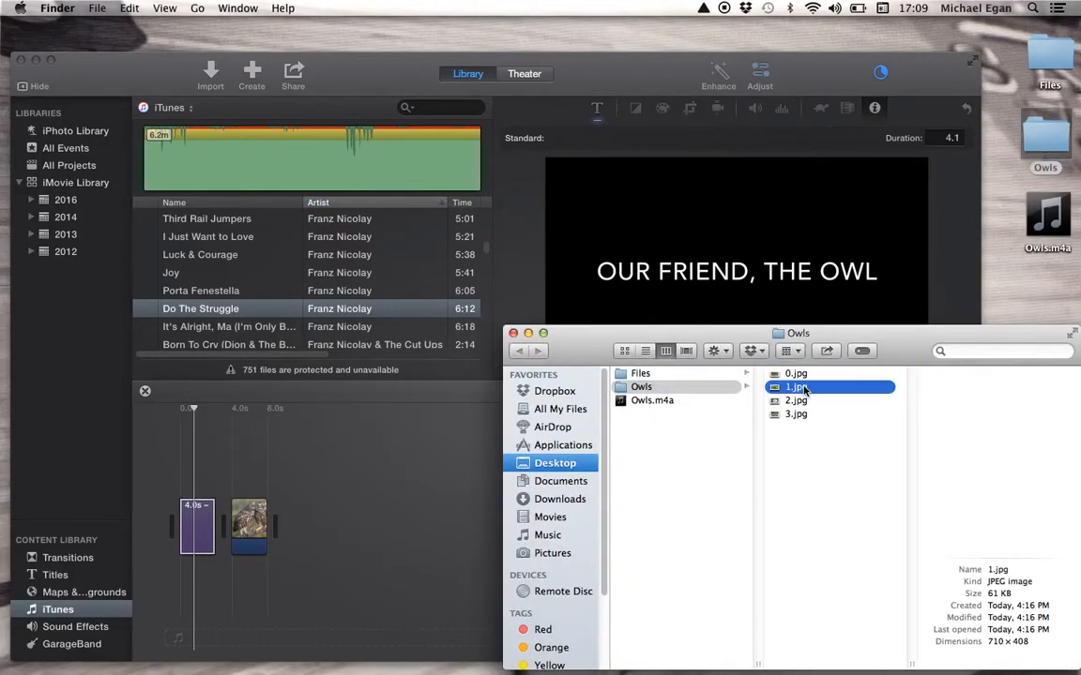
{"action": "left_click_drag", "start_coordinate": [796, 386], "coordinate": [427, 519]}
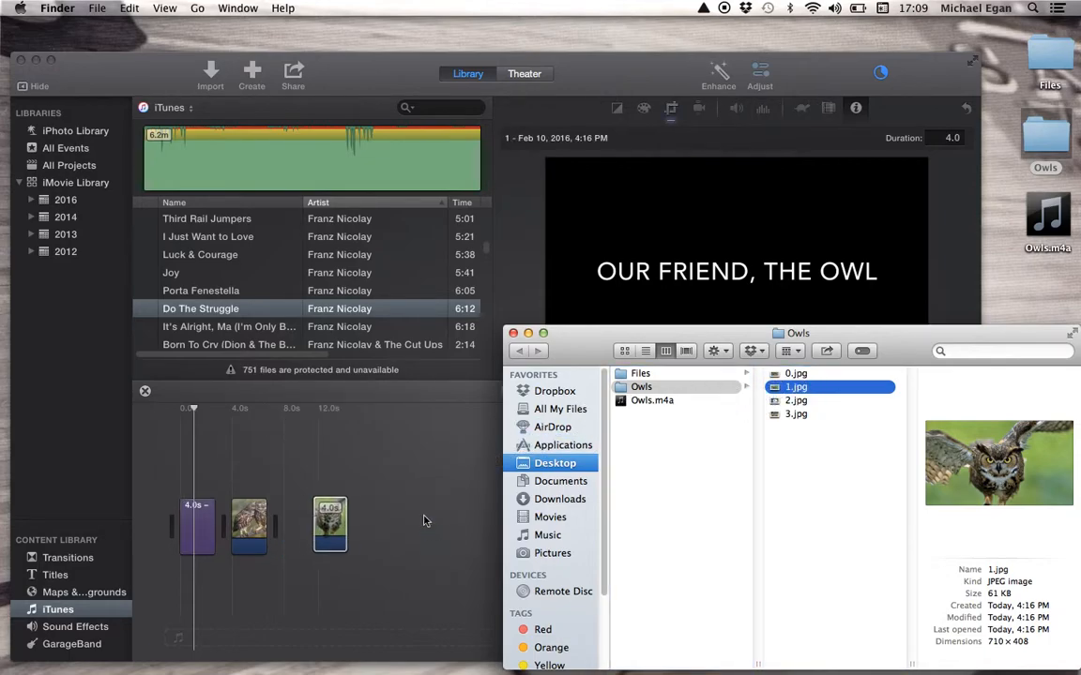
{"action": "left_click", "coordinate": [799, 401]}
{"action": "left_click_drag", "start_coordinate": [800, 401], "coordinate": [404, 537]}
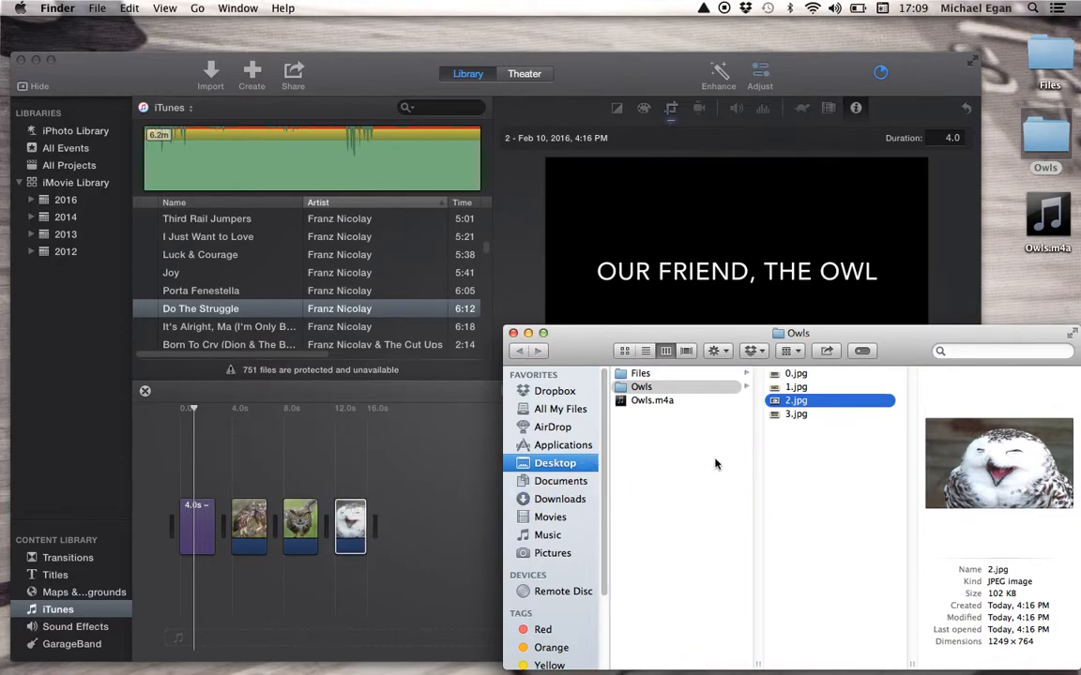
{"action": "left_click", "coordinate": [795, 415]}
{"action": "left_click_drag", "start_coordinate": [803, 417], "coordinate": [448, 531]}
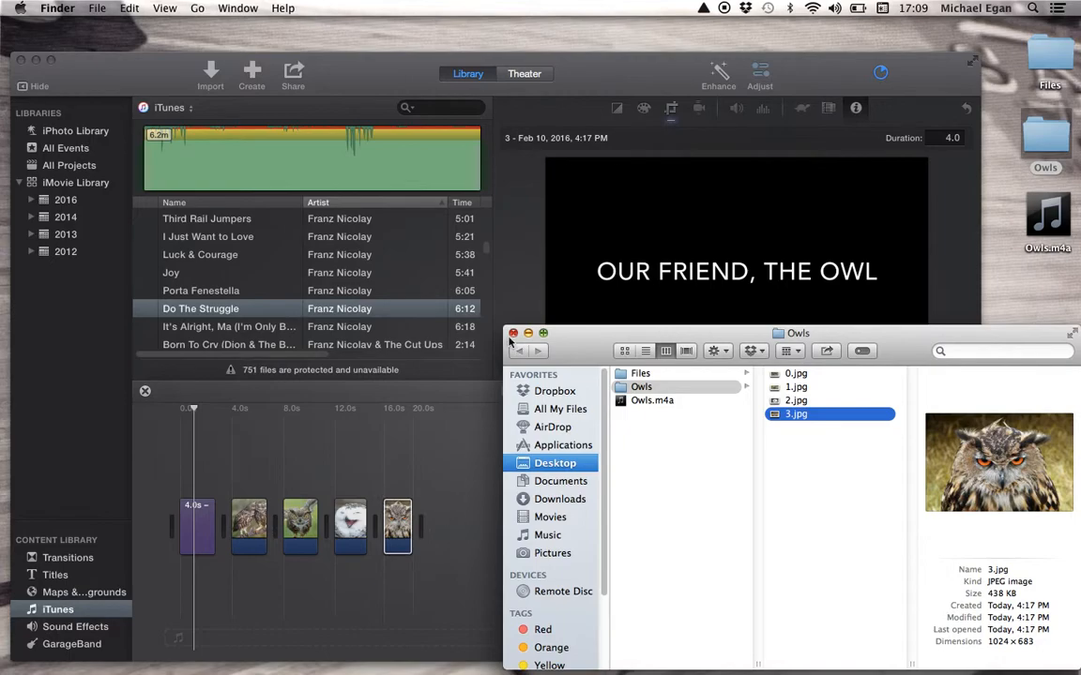
{"action": "key", "text": "super+w"}
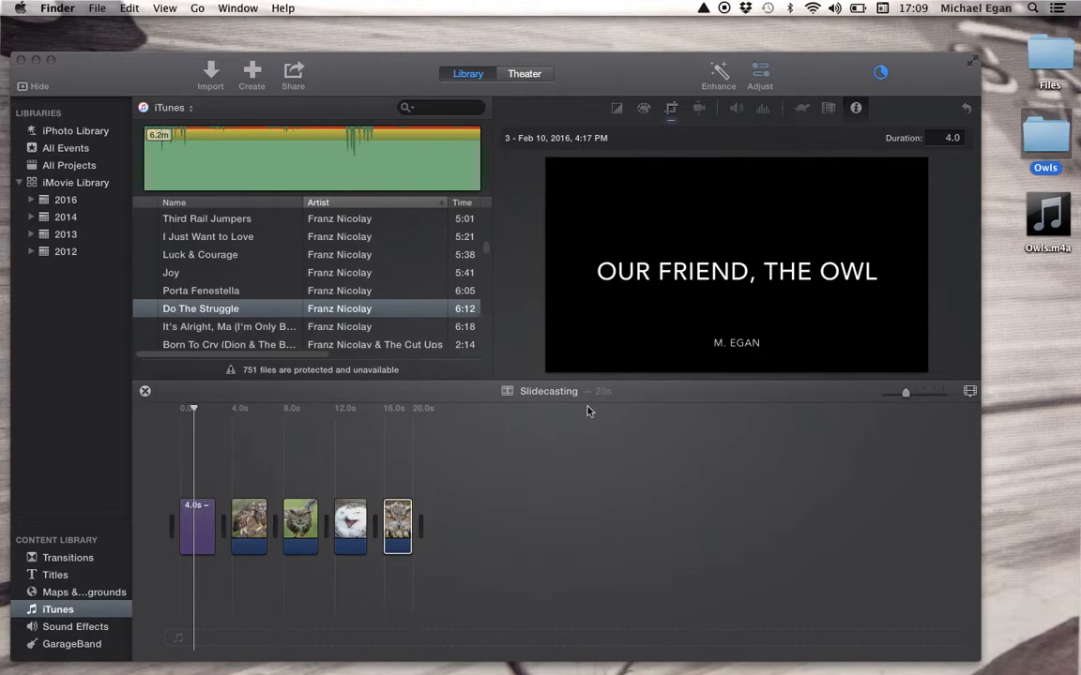
Step: Try the Fit and Ken Burns framing styles on the two-owl photo, then set it to Crop to Fill
{"action": "left_click", "coordinate": [211, 528]}
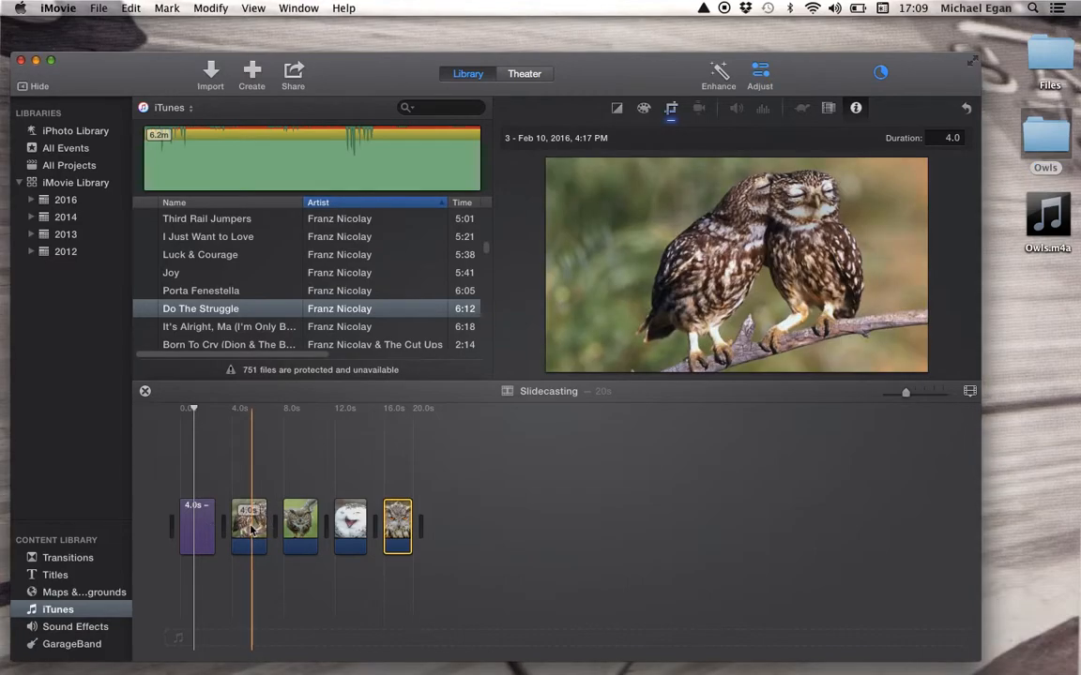
{"action": "left_click", "coordinate": [249, 530]}
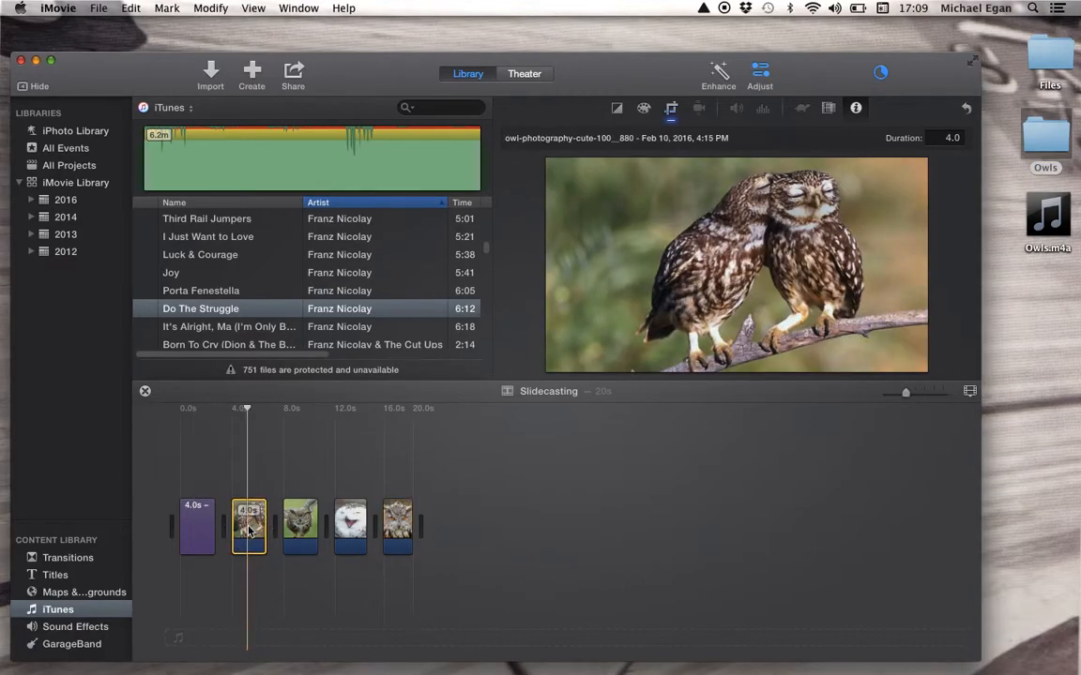
{"action": "left_click", "coordinate": [672, 110]}
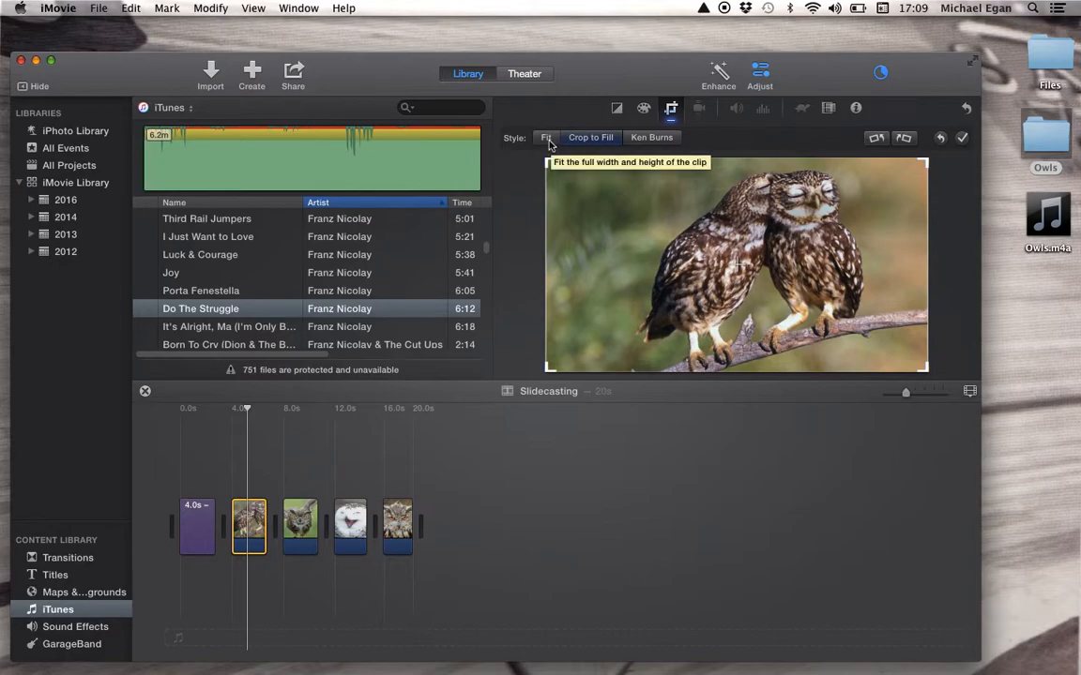
{"action": "left_click", "coordinate": [548, 139]}
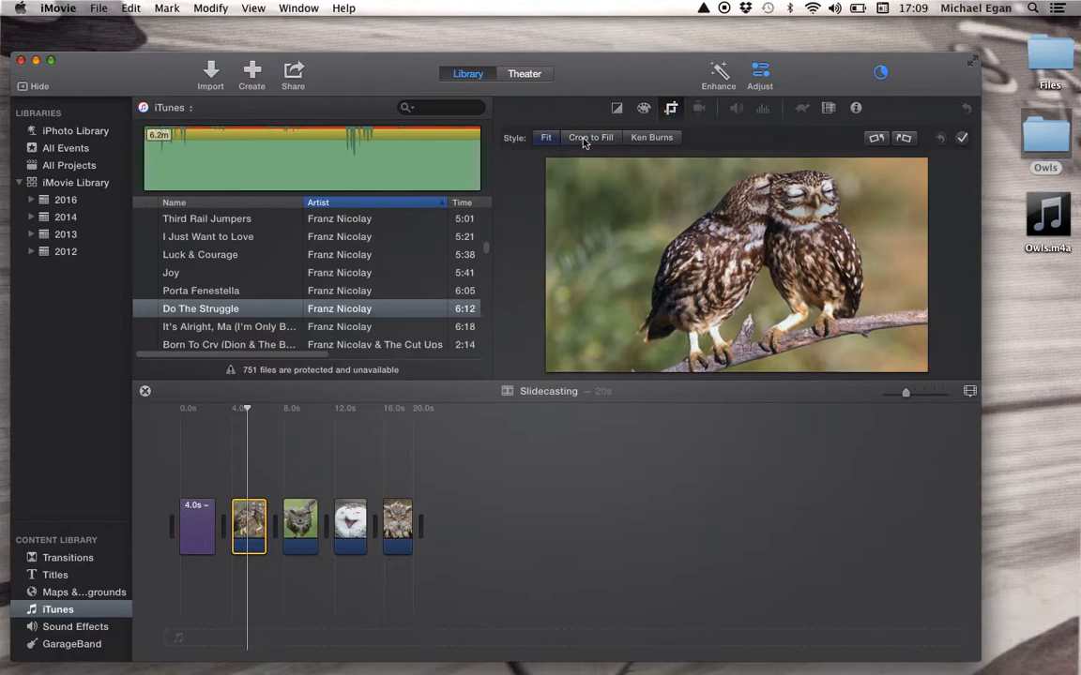
{"action": "left_click", "coordinate": [586, 139]}
{"action": "left_click", "coordinate": [659, 141]}
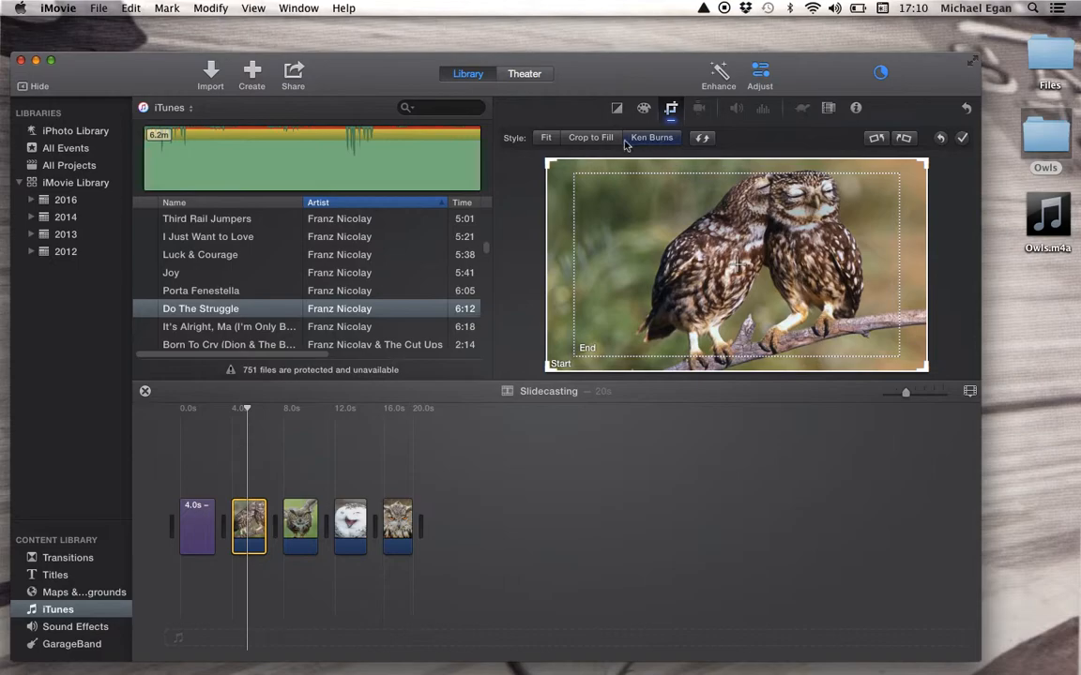
{"action": "left_click", "coordinate": [590, 139]}
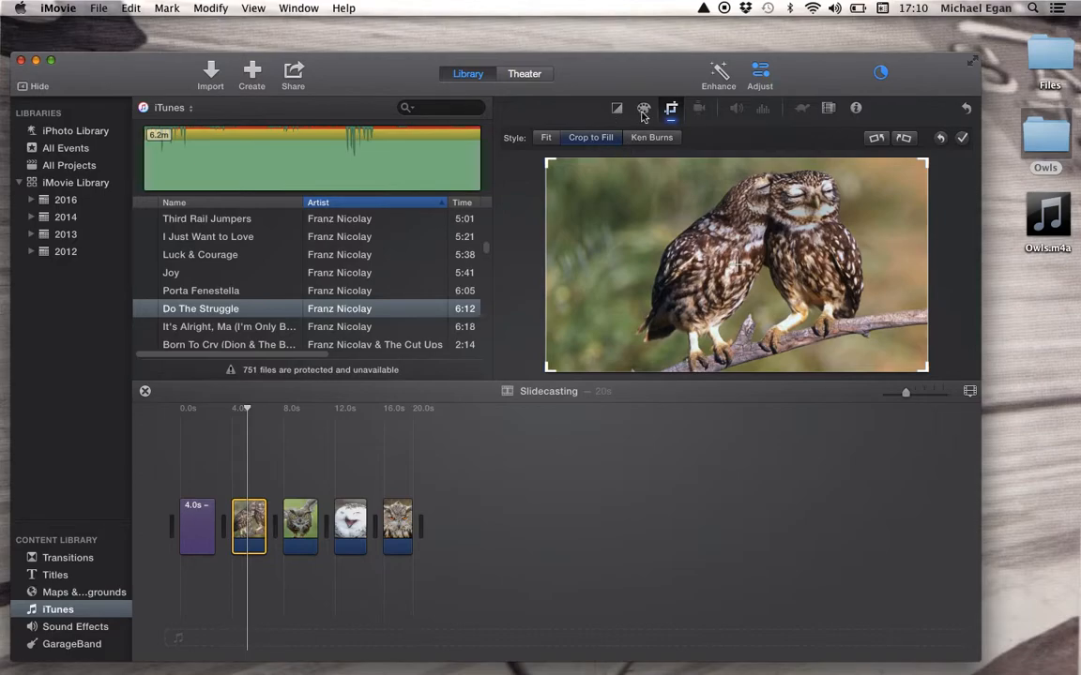
Step: Set the two-owl photo's duration to 20 seconds and apply its Crop to Fill framing
{"action": "left_click", "coordinate": [856, 109]}
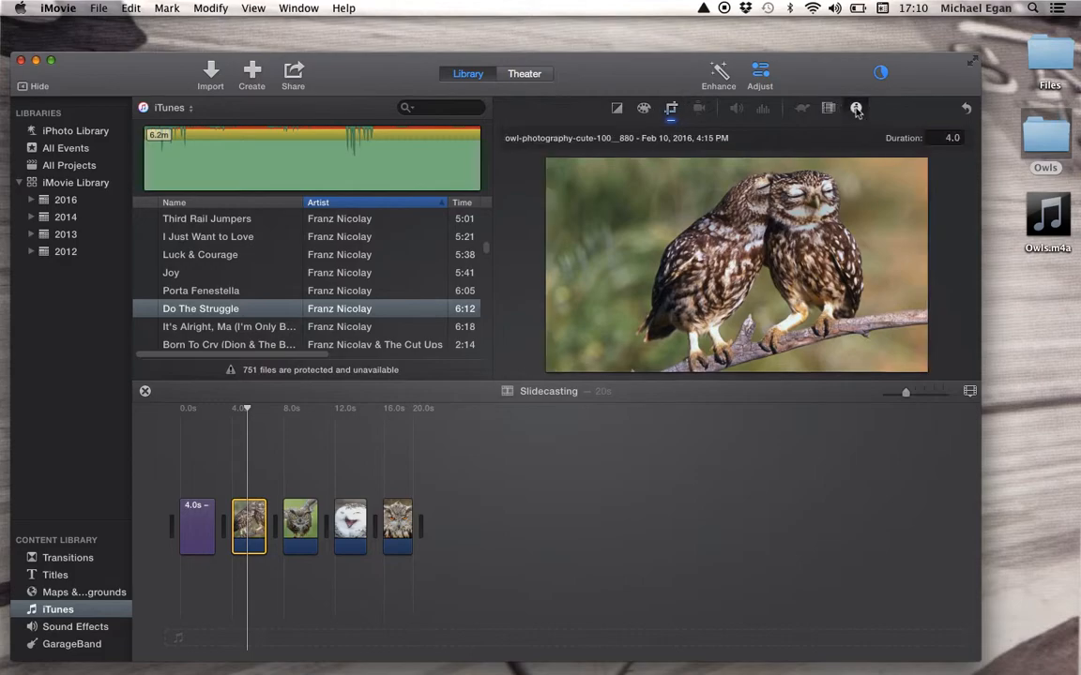
{"action": "left_click", "coordinate": [954, 139]}
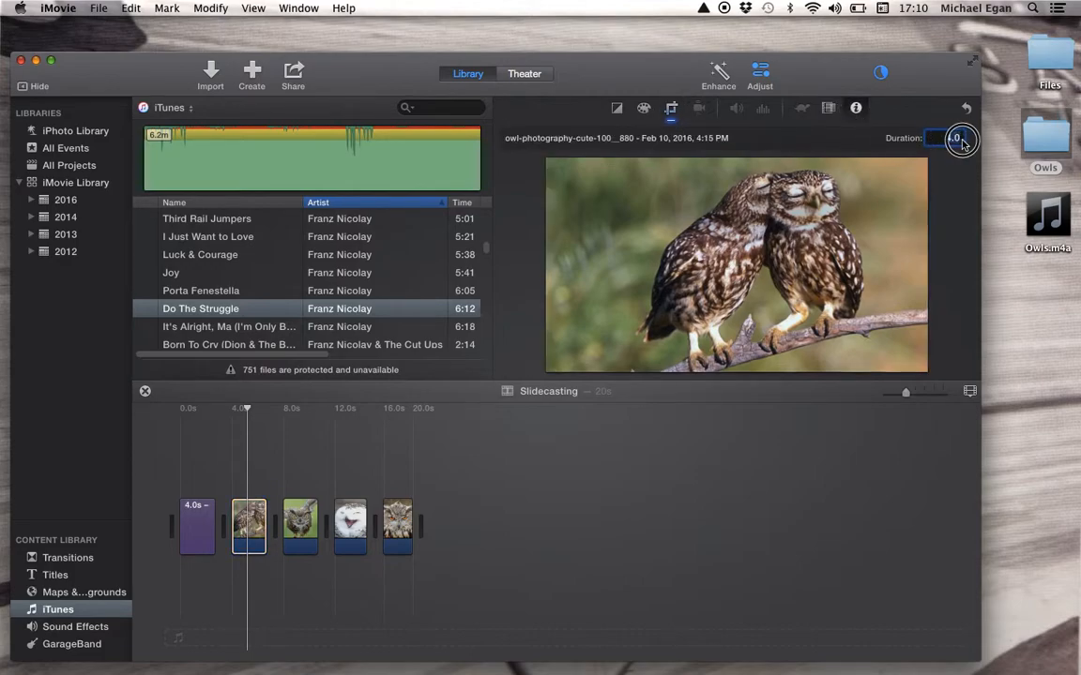
{"action": "type", "text": "3.0"}
{"action": "type", "text": "20"}
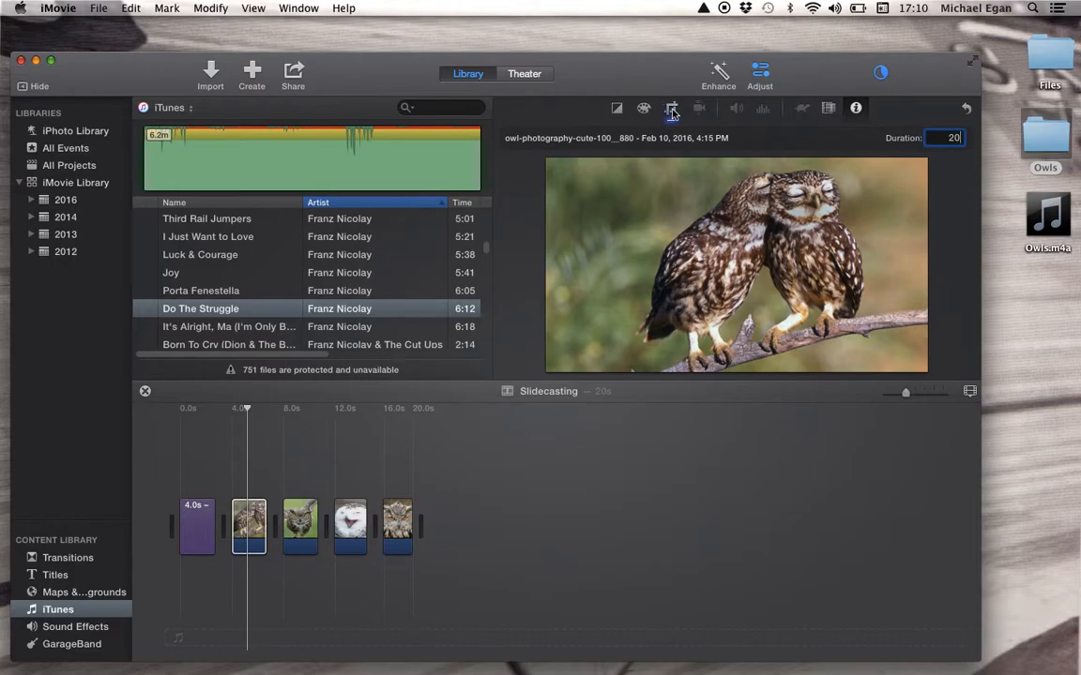
{"action": "left_click", "coordinate": [828, 109]}
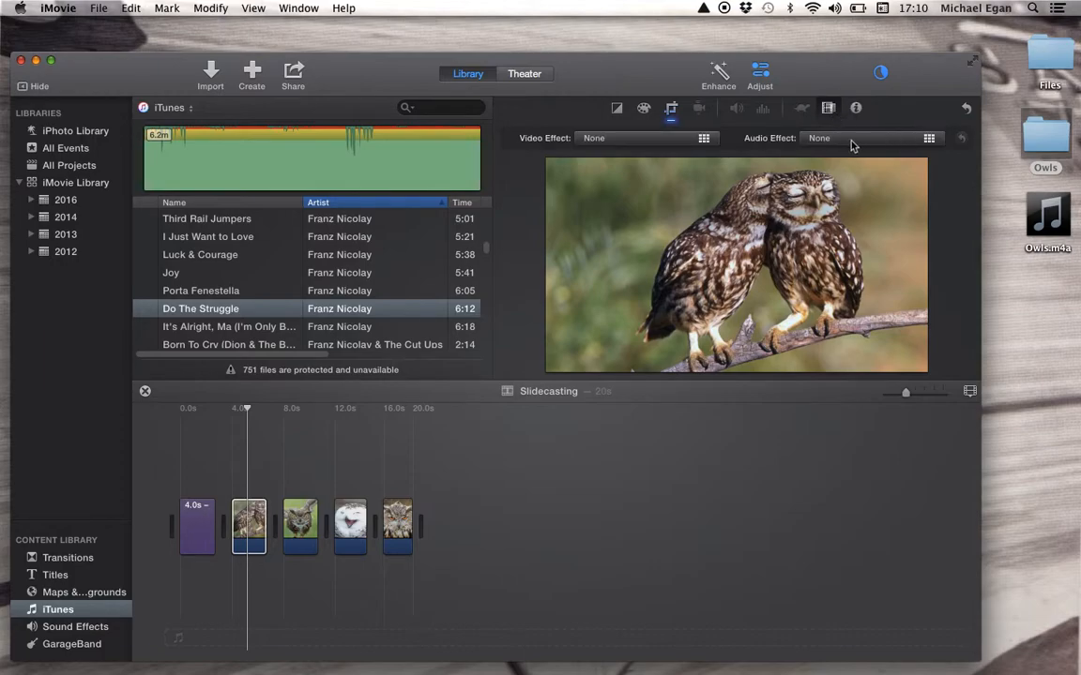
{"action": "left_click", "coordinate": [855, 113]}
{"action": "left_click", "coordinate": [952, 138]}
{"action": "type", "text": "20"}
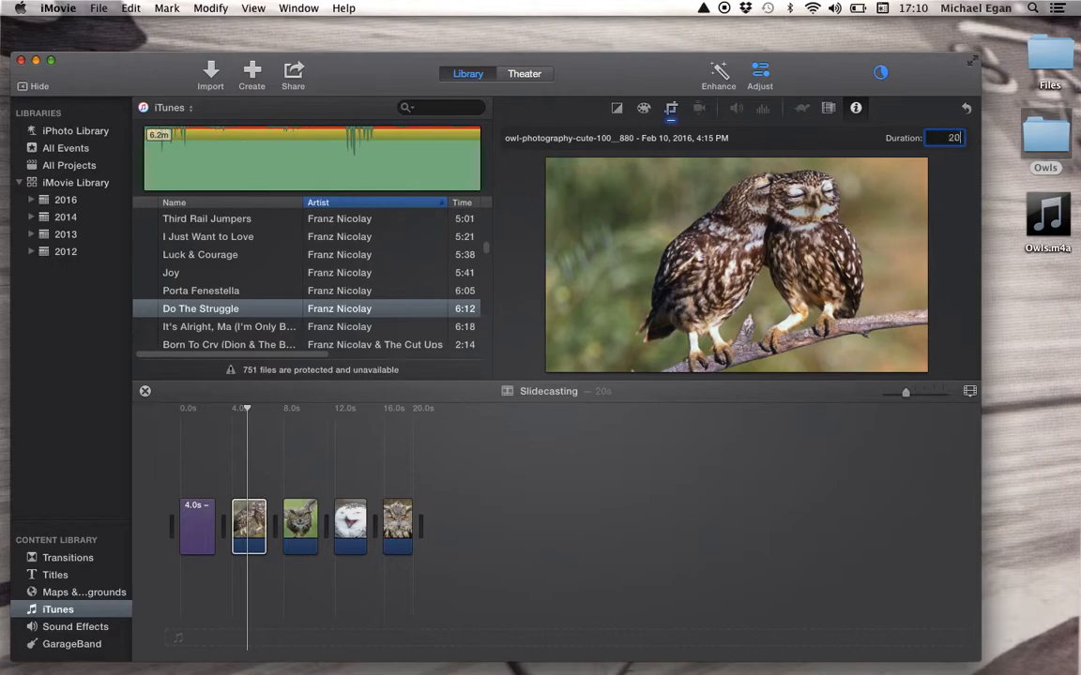
{"action": "key", "text": "Return"}
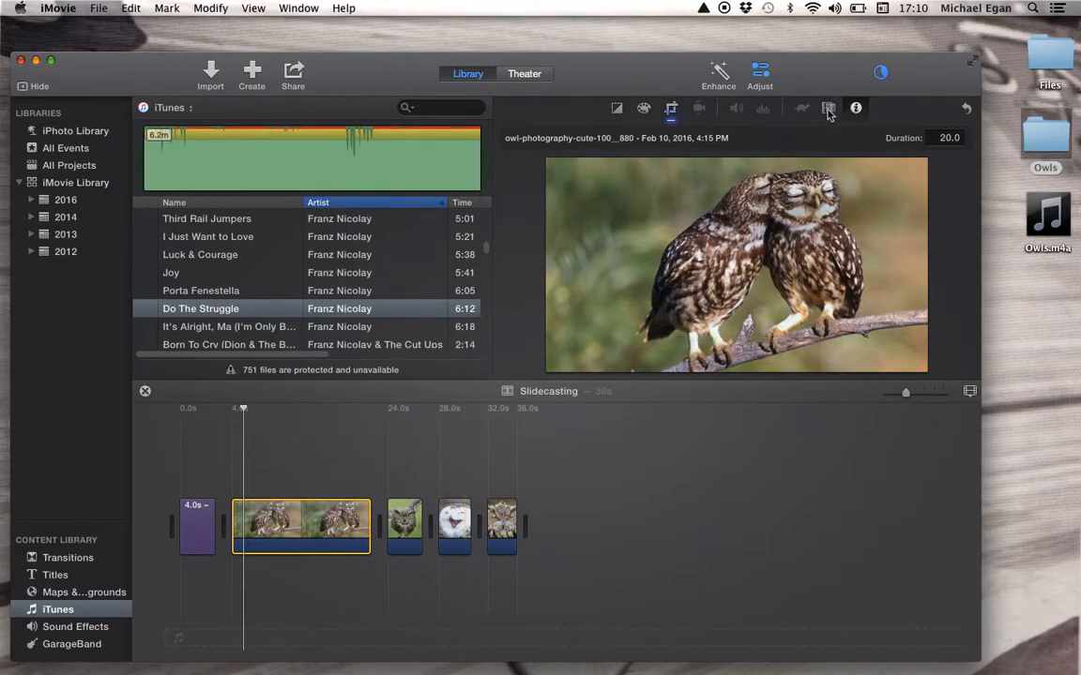
{"action": "left_click", "coordinate": [673, 108]}
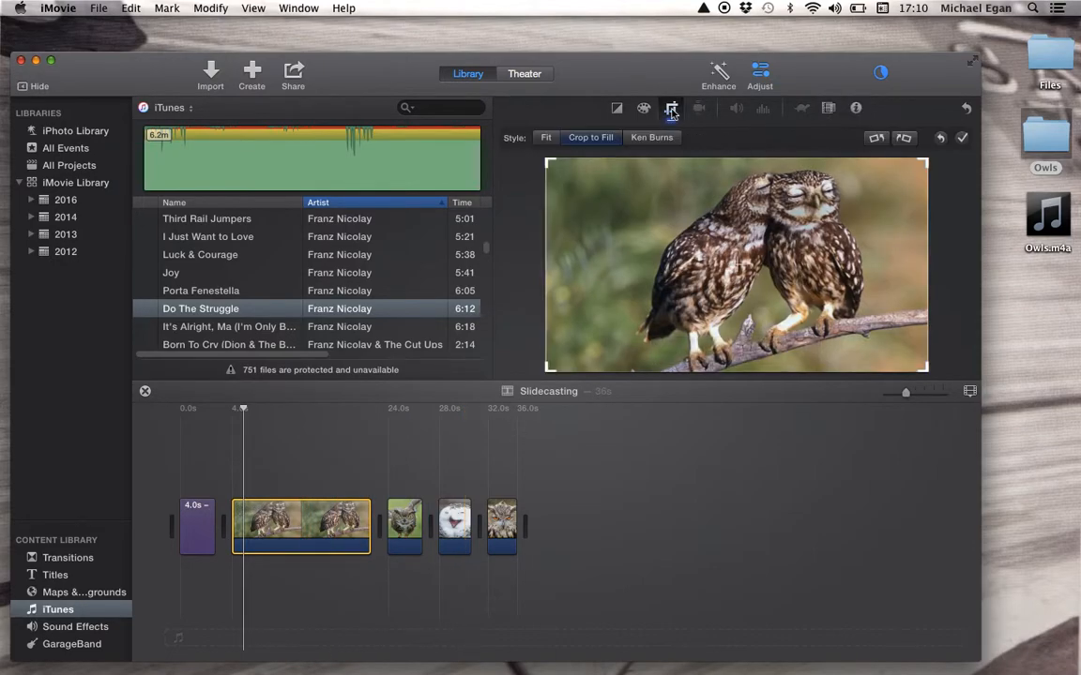
{"action": "left_click", "coordinate": [962, 141]}
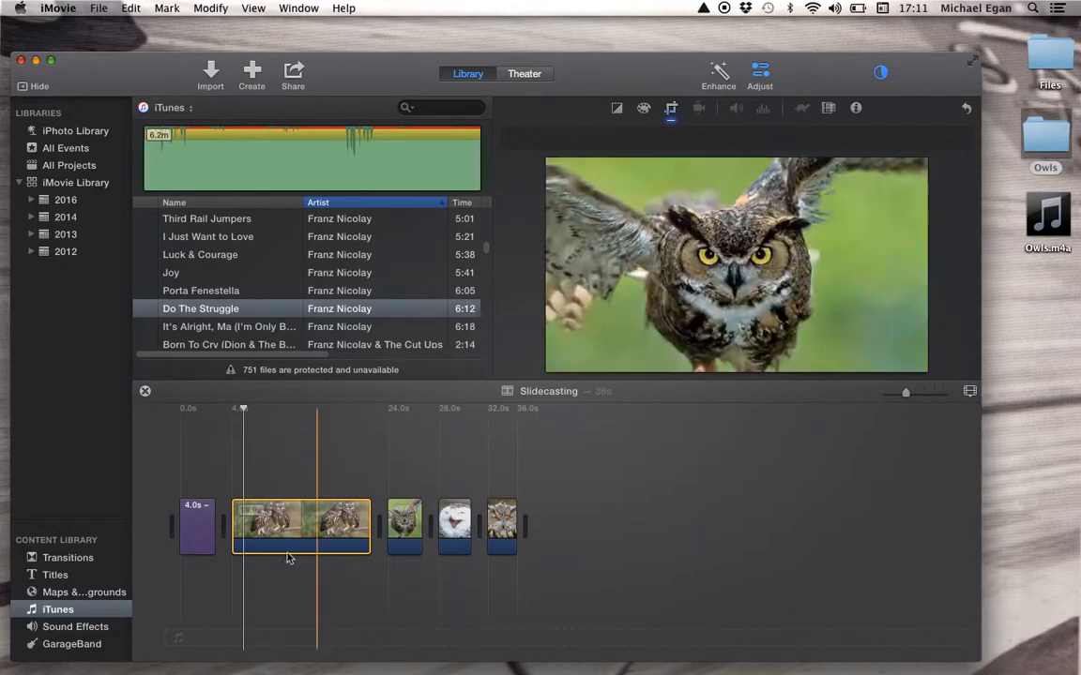
Step: Apply the Crop to Fill style to the flying owl photo
{"action": "left_click", "coordinate": [401, 535]}
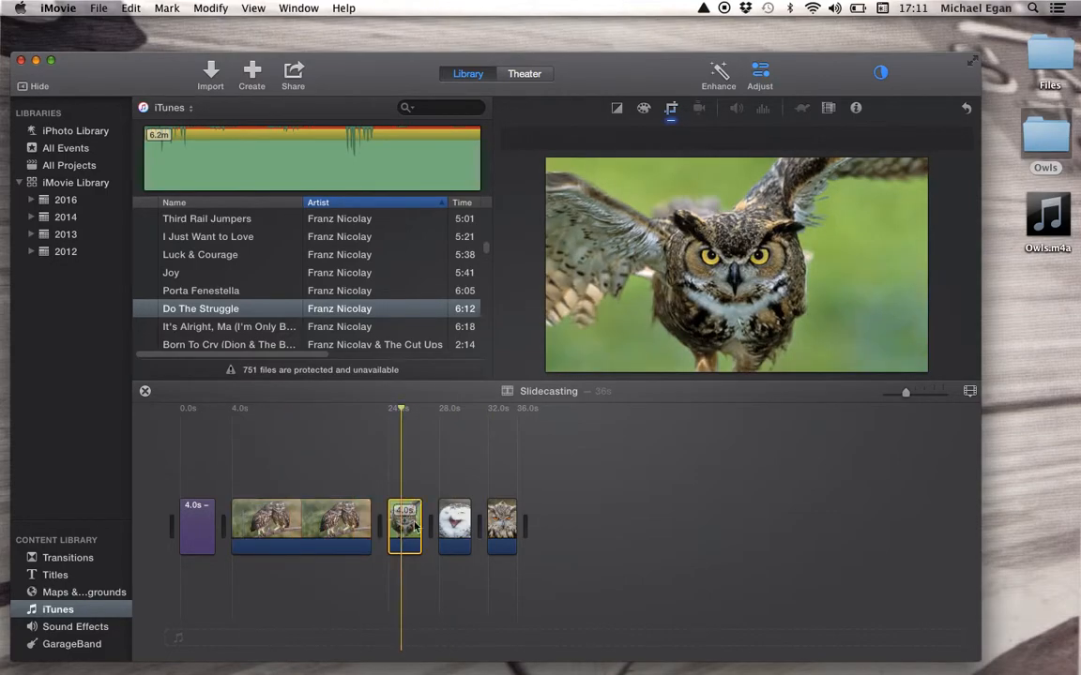
{"action": "left_click", "coordinate": [671, 110]}
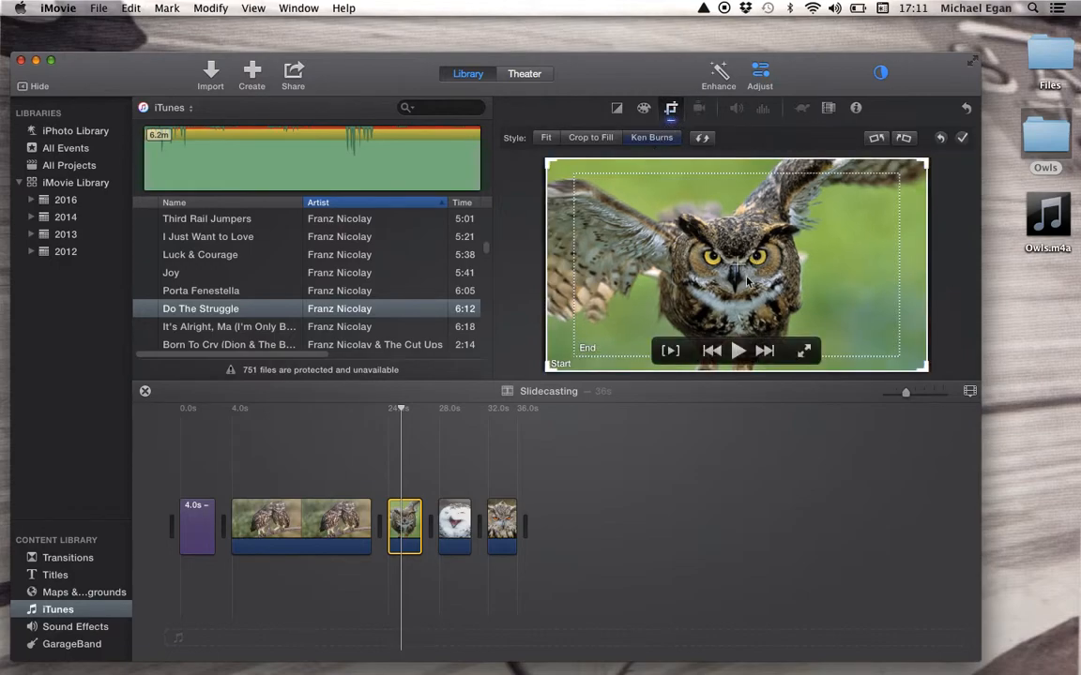
{"action": "left_click", "coordinate": [591, 138]}
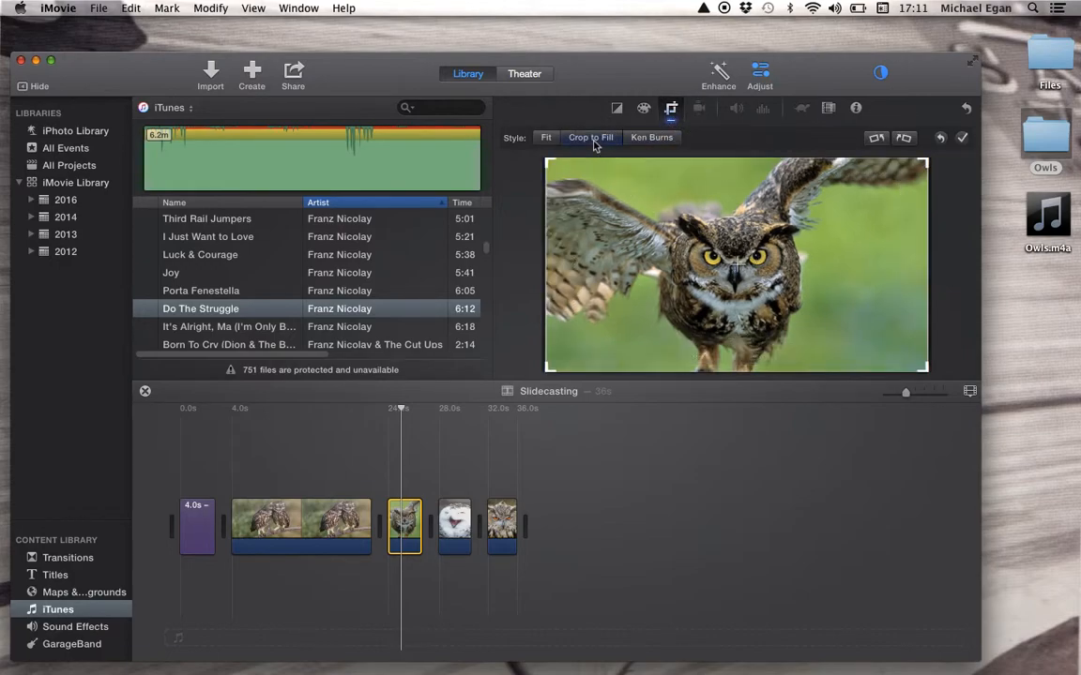
{"action": "left_click", "coordinate": [962, 138]}
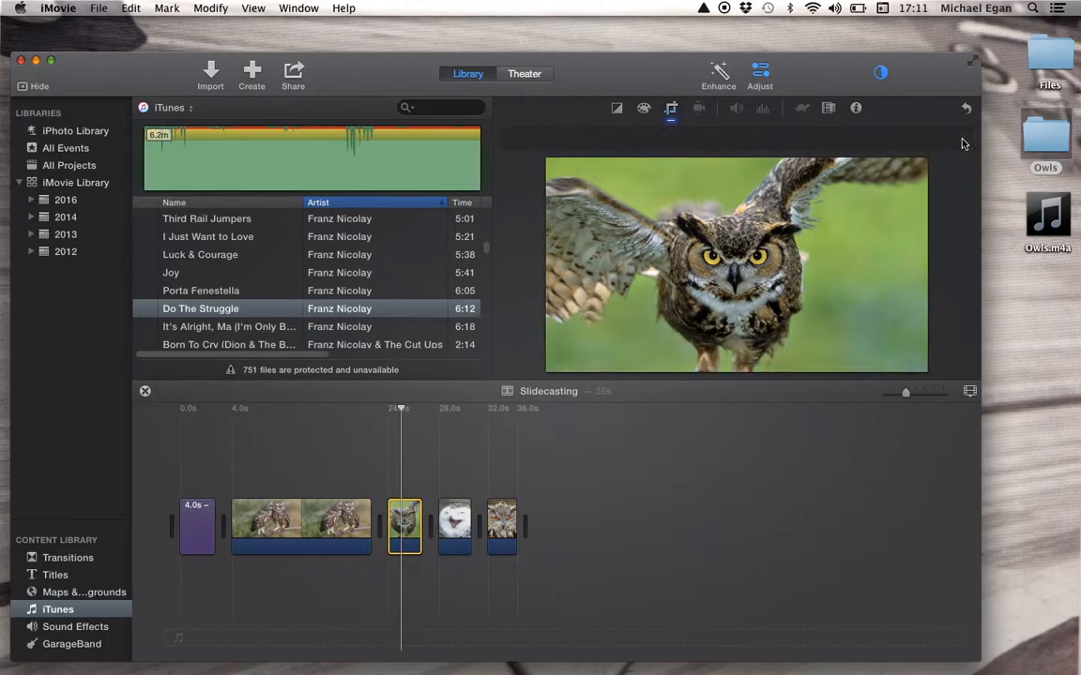
Step: Set the flying owl photo's duration to 20 seconds
{"action": "left_click", "coordinate": [855, 108]}
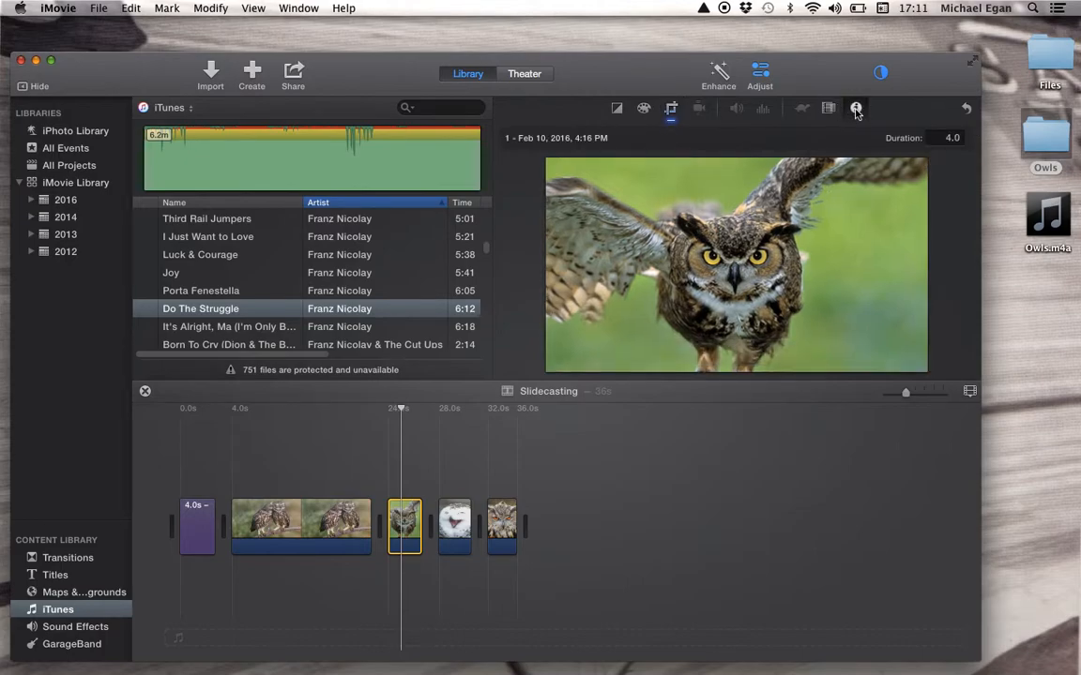
{"action": "left_click", "coordinate": [949, 138]}
{"action": "type", "text": "20"}
{"action": "key", "text": "Return"}
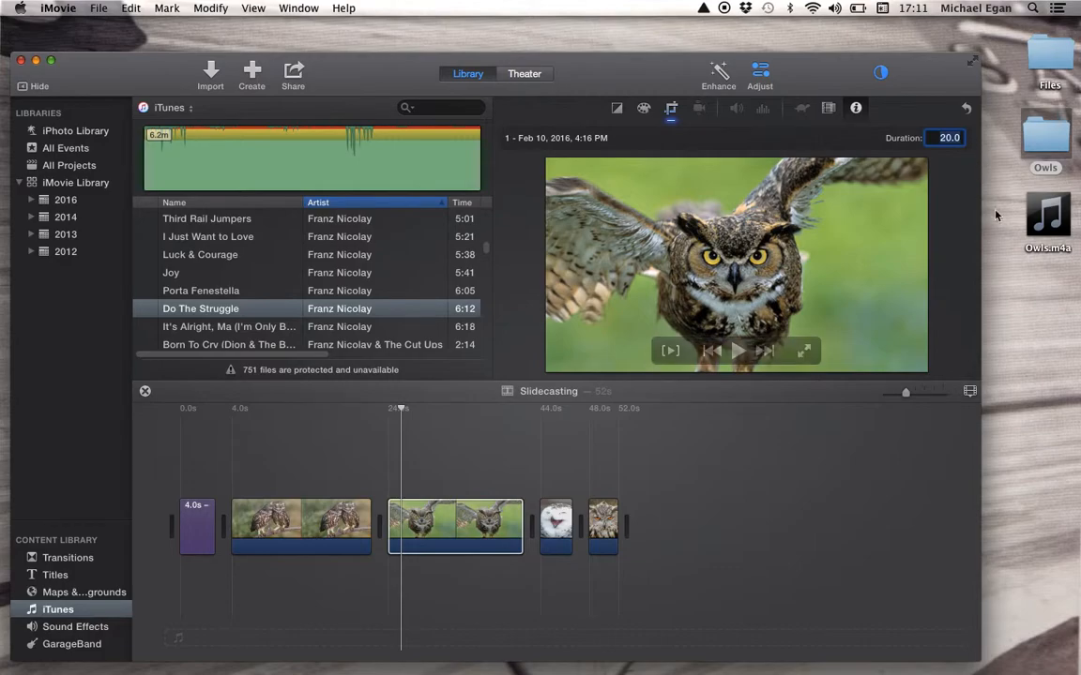
Step: Add the desktop audio file Owls.m4a beneath the title at the start of the timeline and play the project from the beginning
{"action": "left_click_drag", "start_coordinate": [1049, 234], "coordinate": [186, 570]}
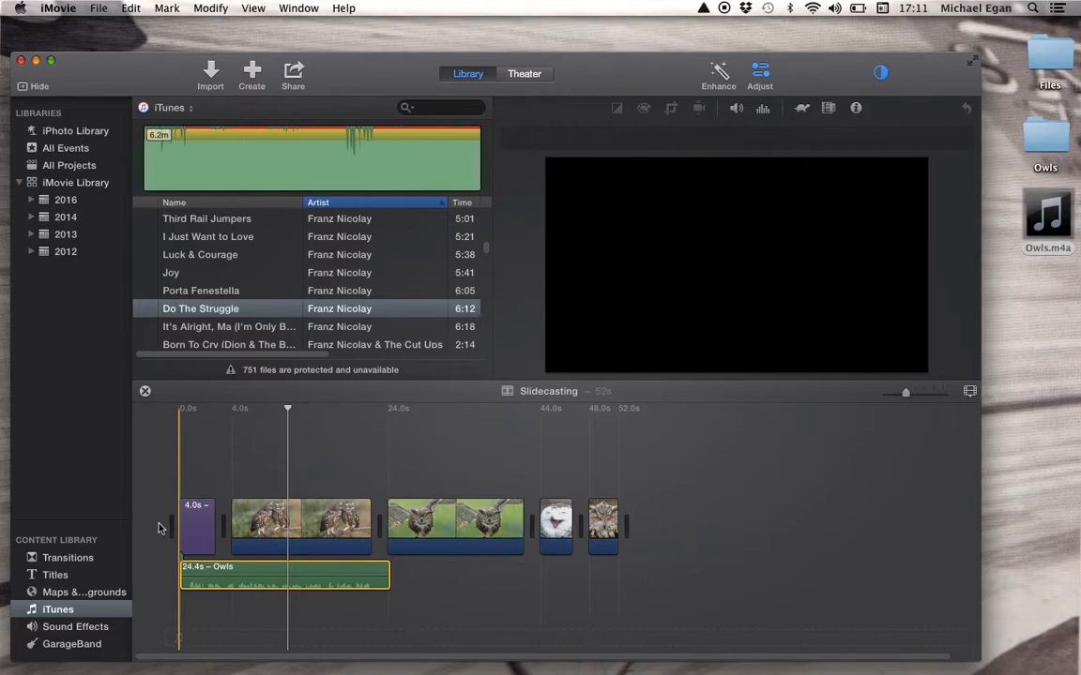
{"action": "left_click", "coordinate": [178, 521]}
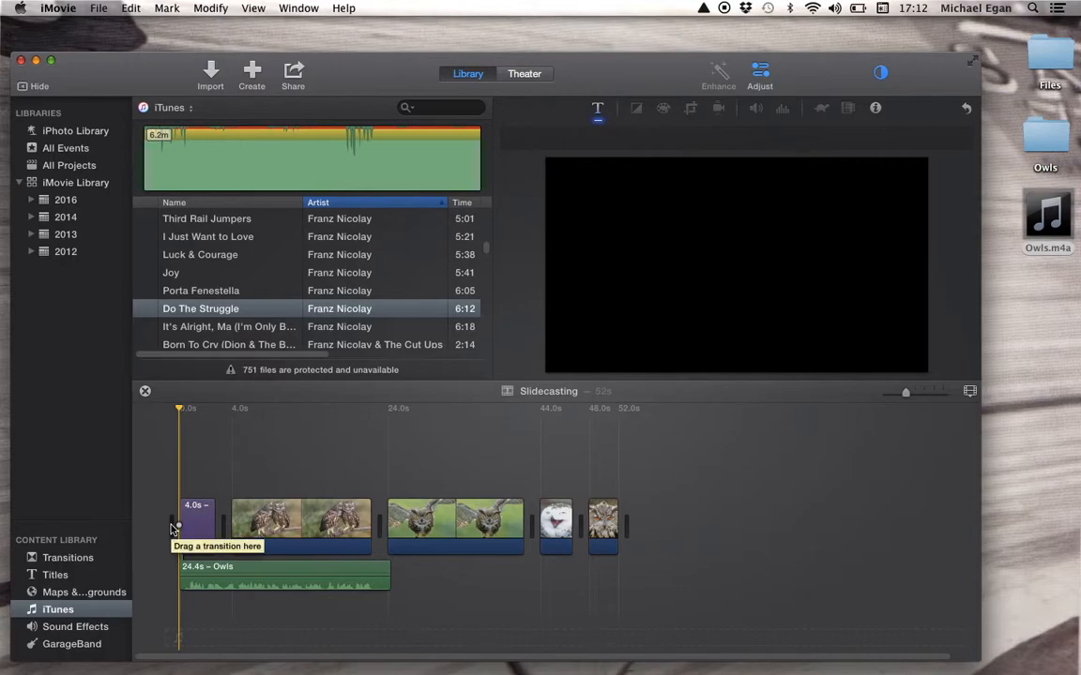
{"action": "key", "text": "space"}
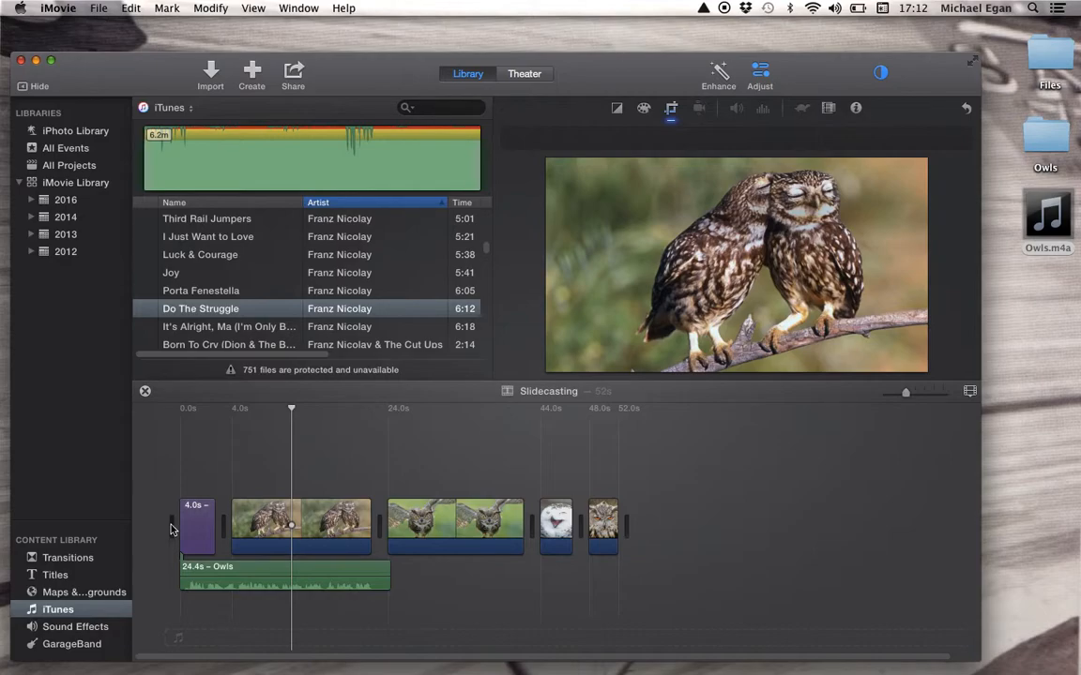
Step: Trim the end of the two-owl photo clip so it lasts about 15.6 seconds
{"action": "left_click", "coordinate": [250, 544]}
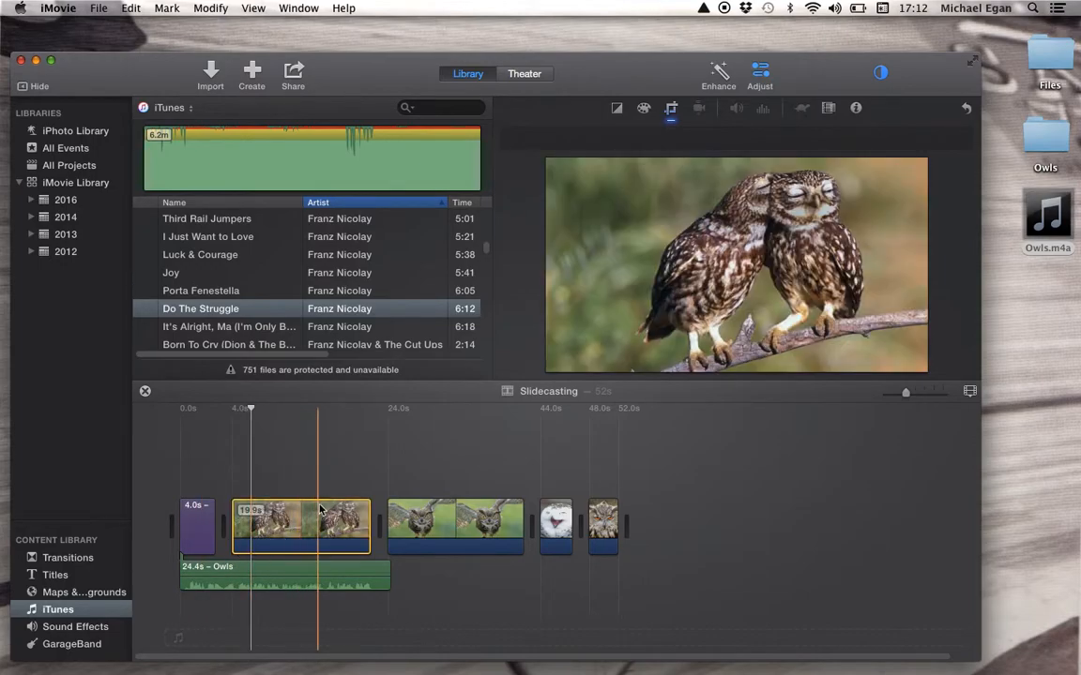
{"action": "left_click", "coordinate": [364, 523]}
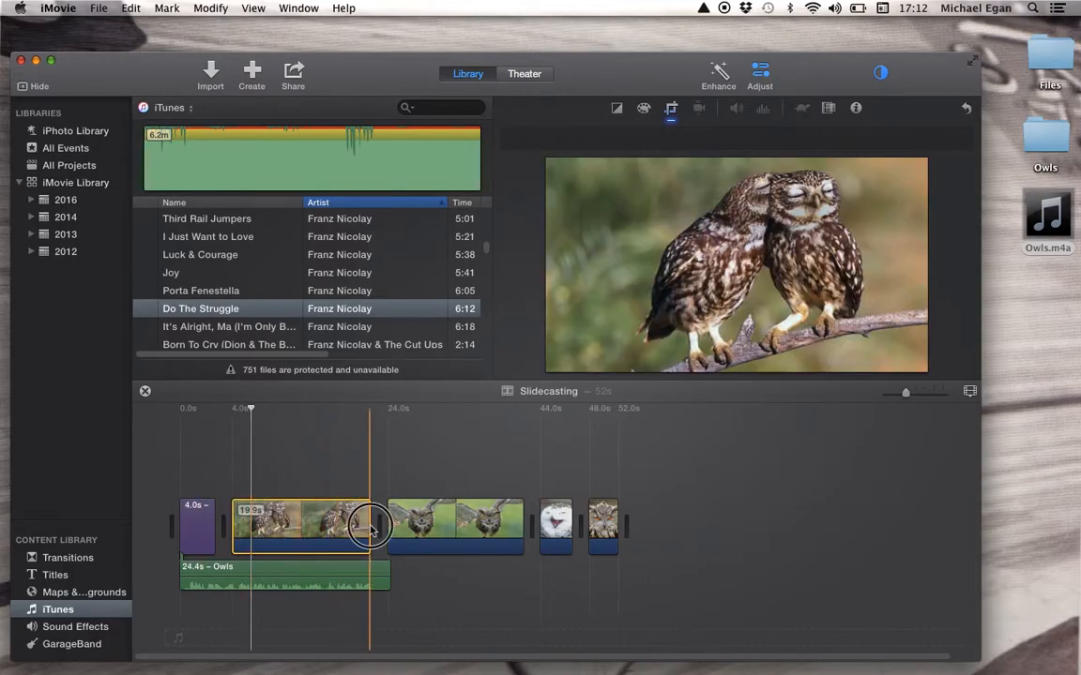
{"action": "left_click_drag", "start_coordinate": [369, 528], "coordinate": [341, 530]}
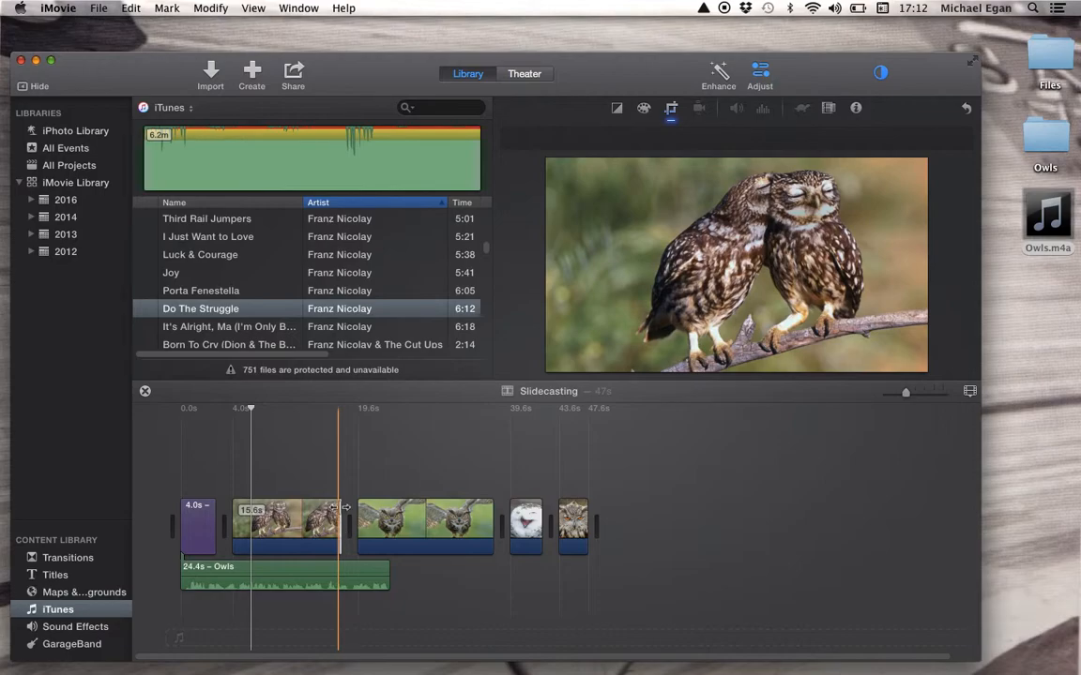
Step: Open the sharing options for the Slidecasting project
{"action": "left_click", "coordinate": [292, 77]}
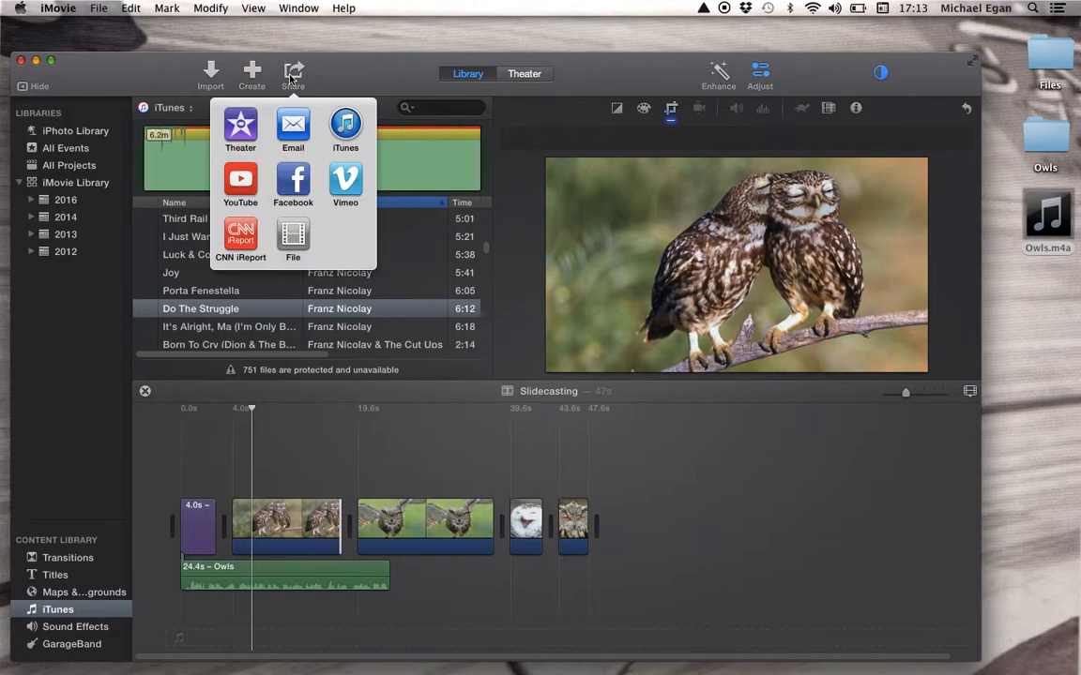